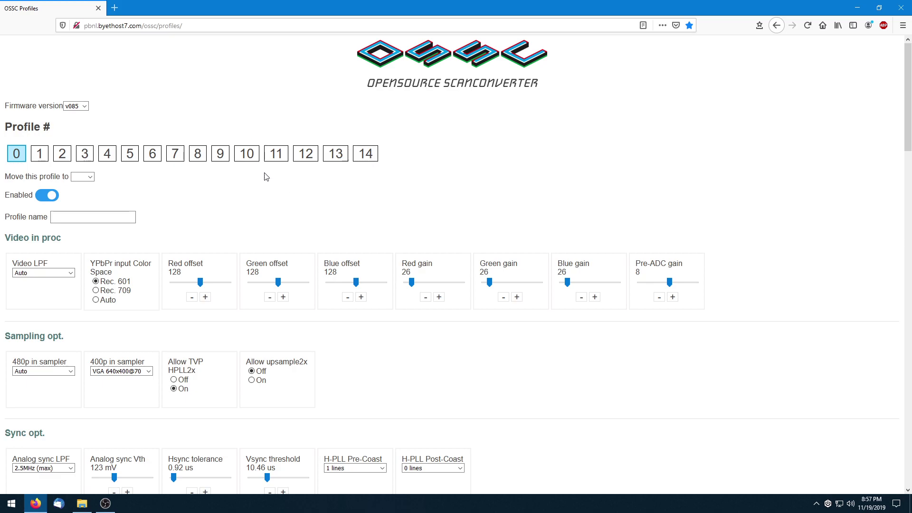
- Load profile 10 for editing and scroll down to the JSON import box
left_click(248, 158)
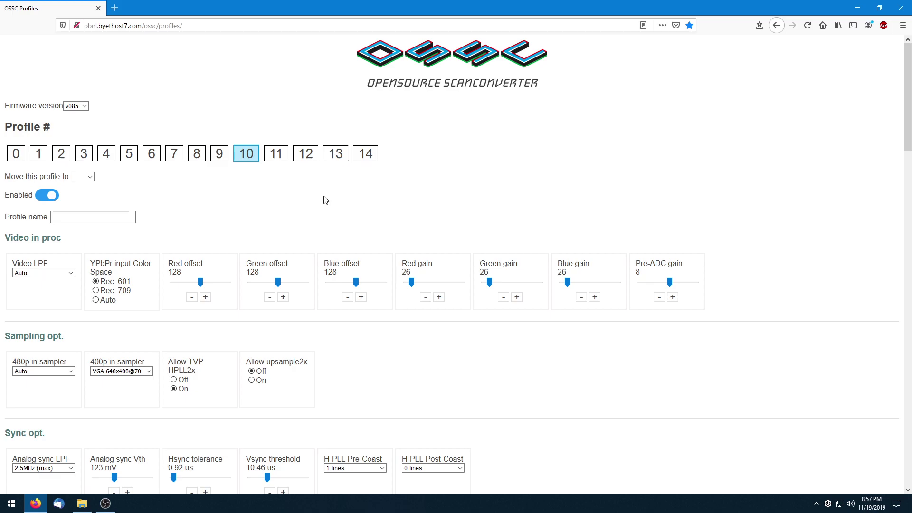
scroll(330, 201, "down", 20)
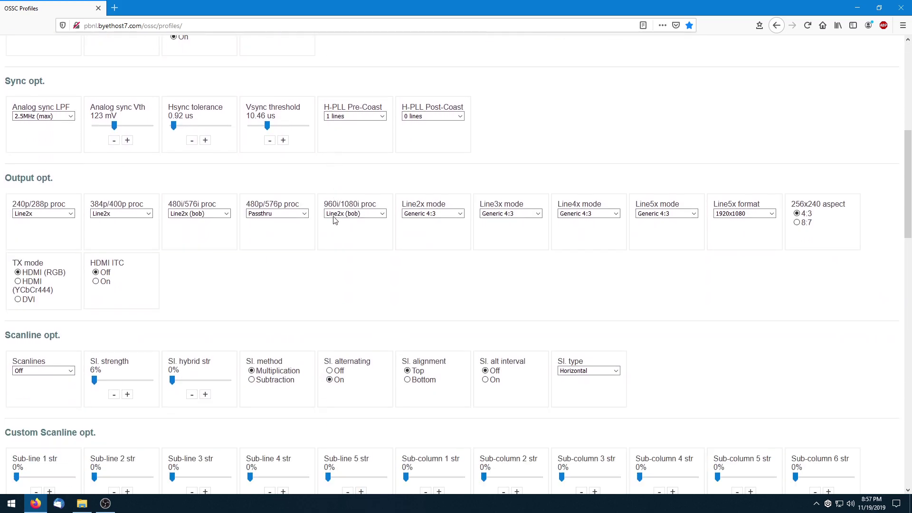
scroll(336, 221, "down", 4)
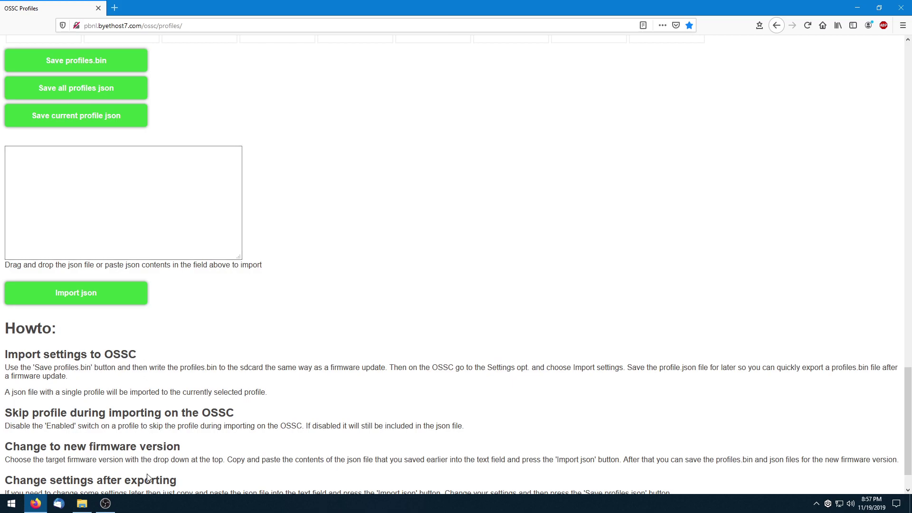
- Drop ossc_profile_0.85_SNES_256.json from Explorer into the JSON box and import it into profile 10
left_click(90, 505)
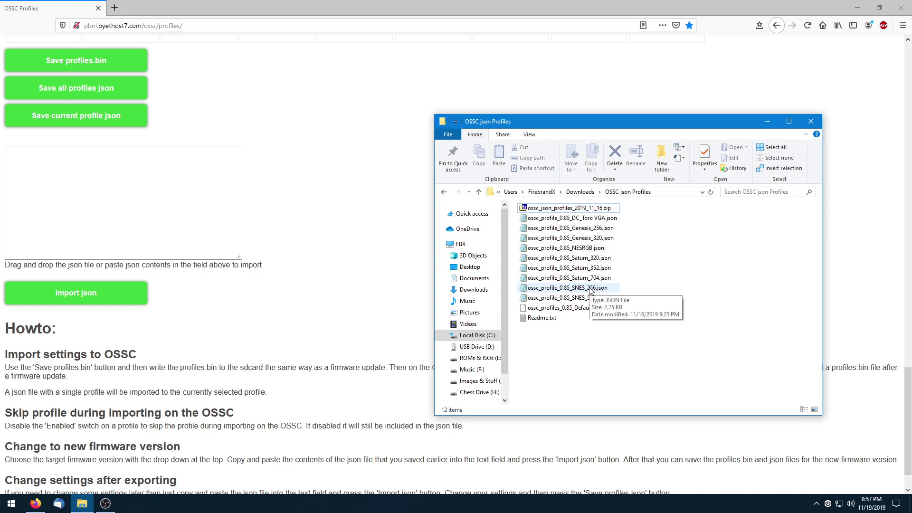
left_click_drag(590, 291, 150, 229)
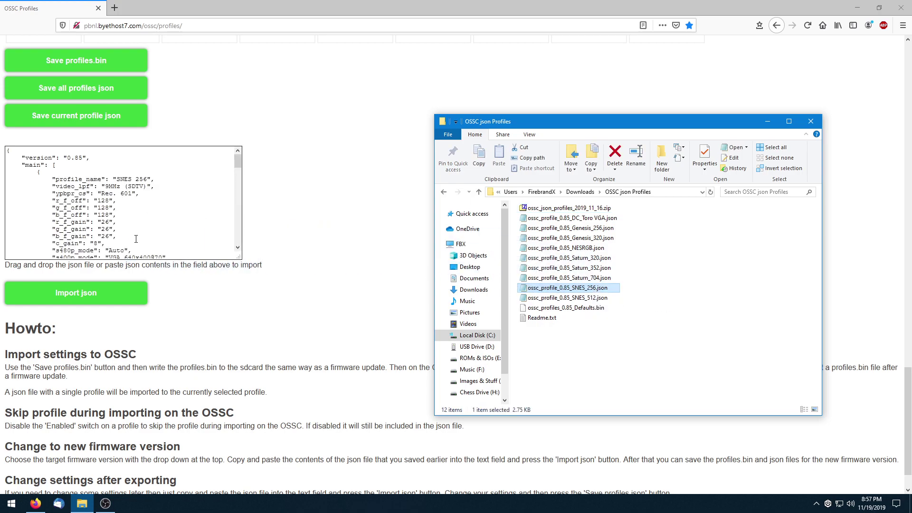
left_click(93, 297)
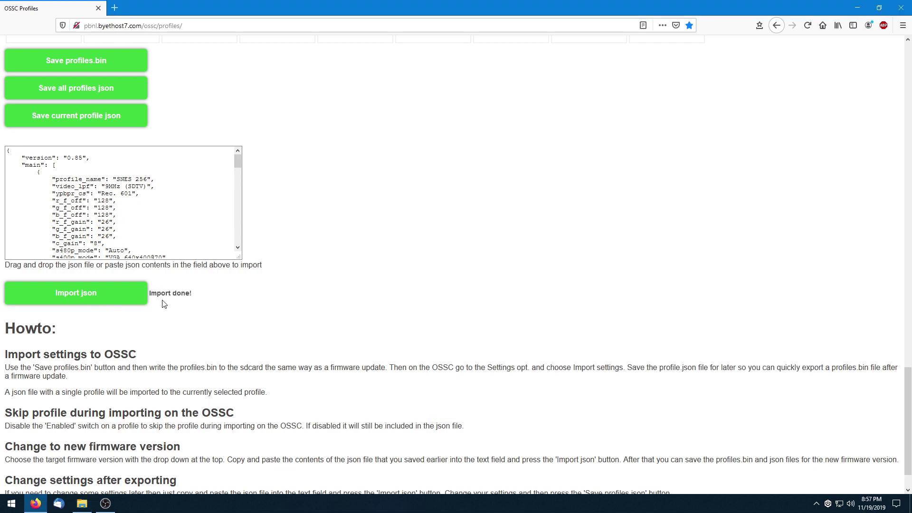
scroll(493, 254, "up", 15)
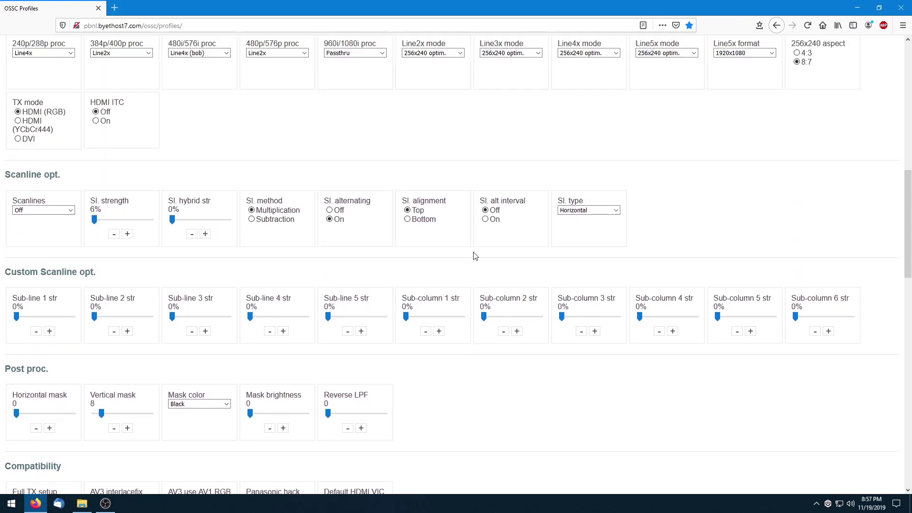
scroll(476, 257, "up", 4)
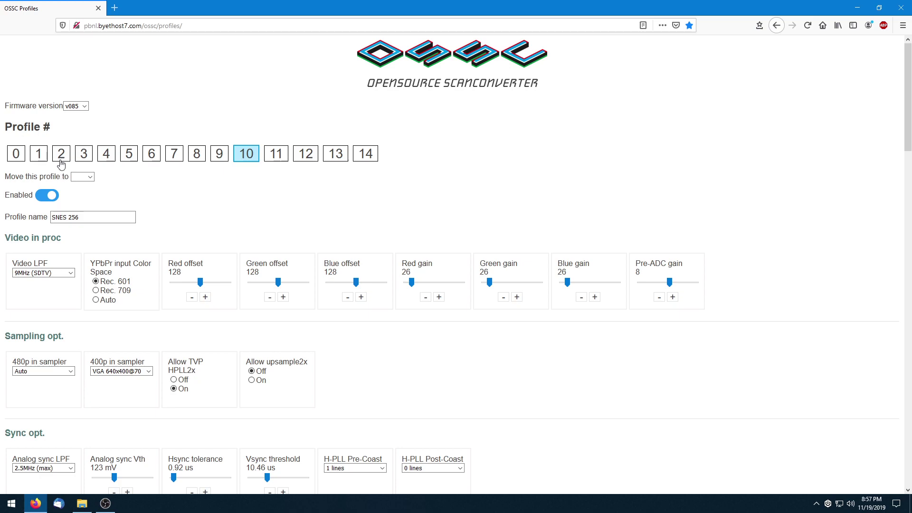
- Move the SNES 256 profile to slot #2, then check that profile 10 is now empty
left_click(90, 177)
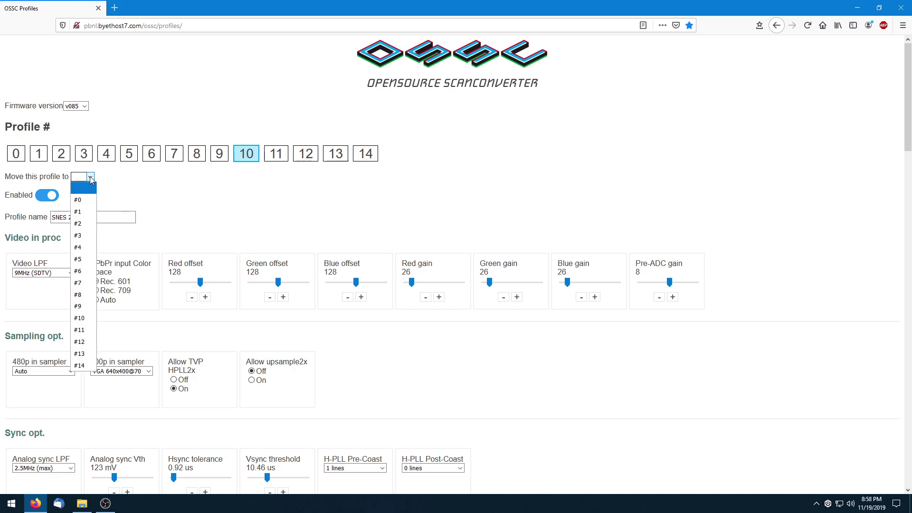
left_click(85, 224)
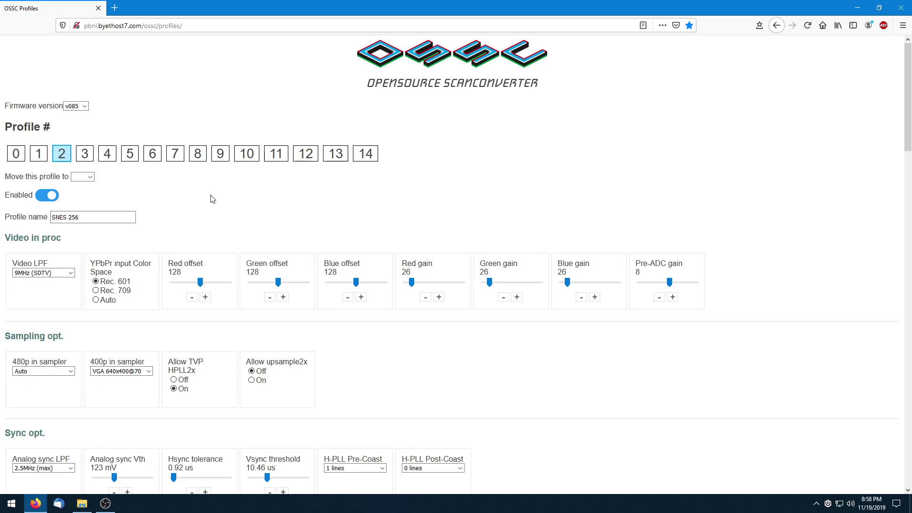
left_click(243, 156)
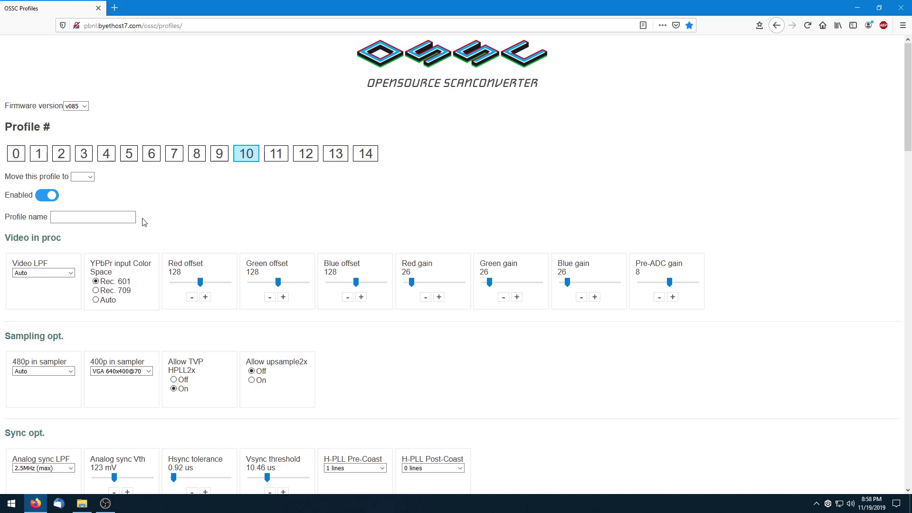
- Open profile 2 and scroll through its settings to confirm it is named SNES 256
left_click(62, 155)
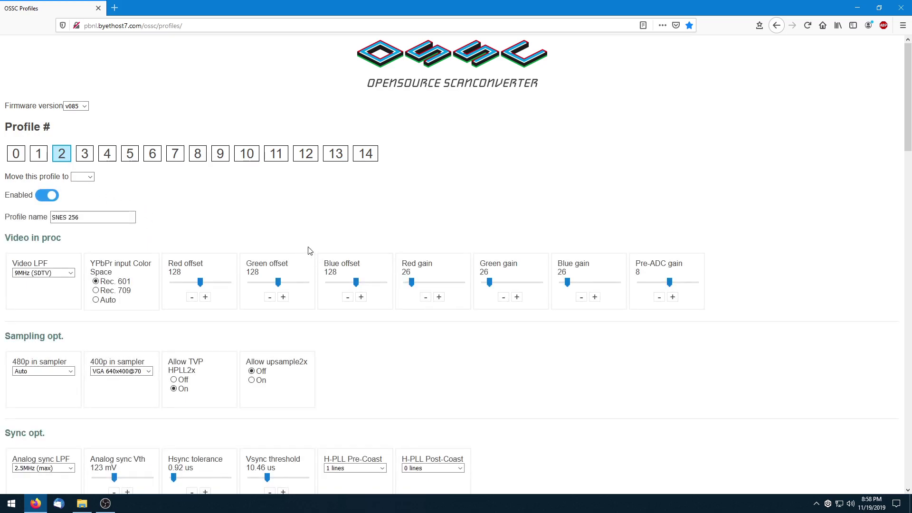
scroll(294, 232, "down", 14)
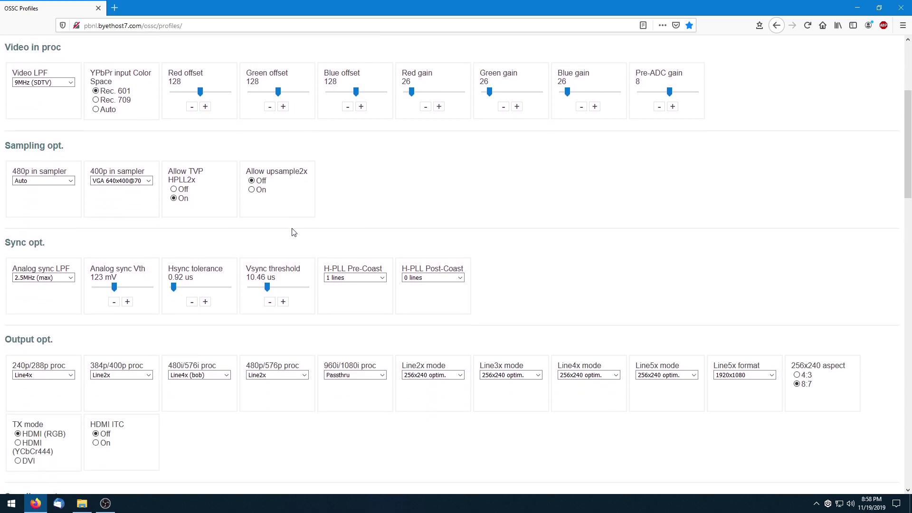
scroll(460, 228, "down", 11)
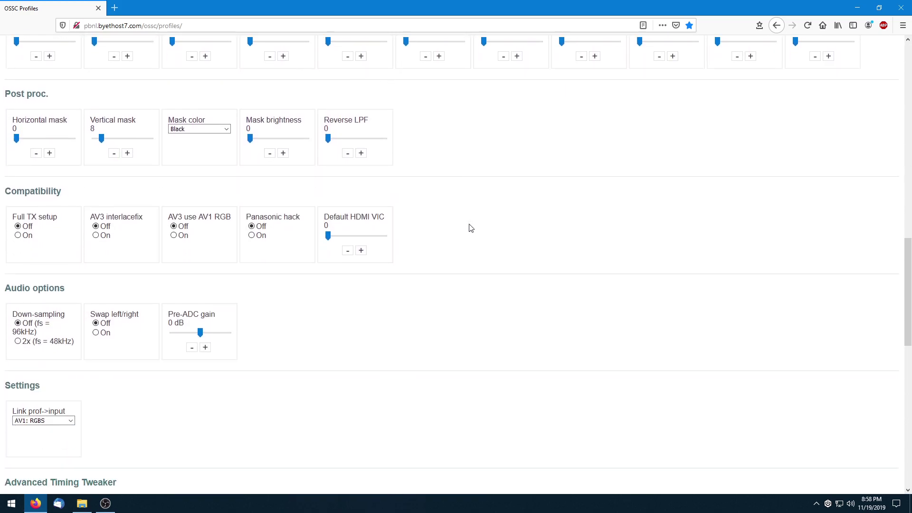
scroll(460, 228, "down", 3)
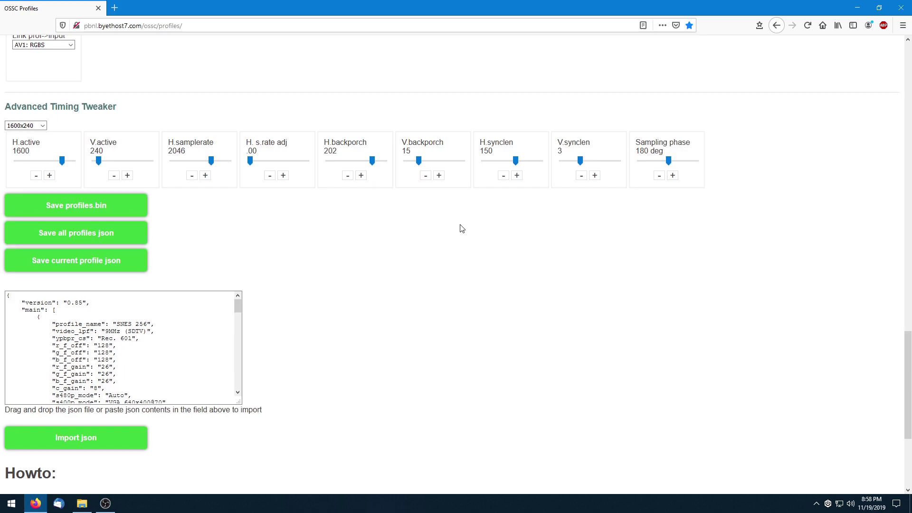
scroll(460, 229, "up", 4)
scroll(460, 228, "up", 20)
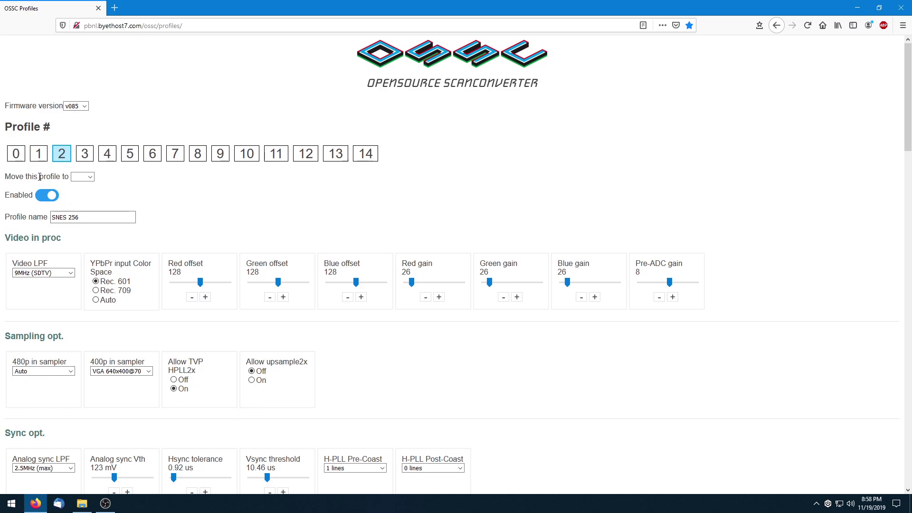
- Select the empty profile slot 3 and scroll down to the JSON import box
left_click(84, 154)
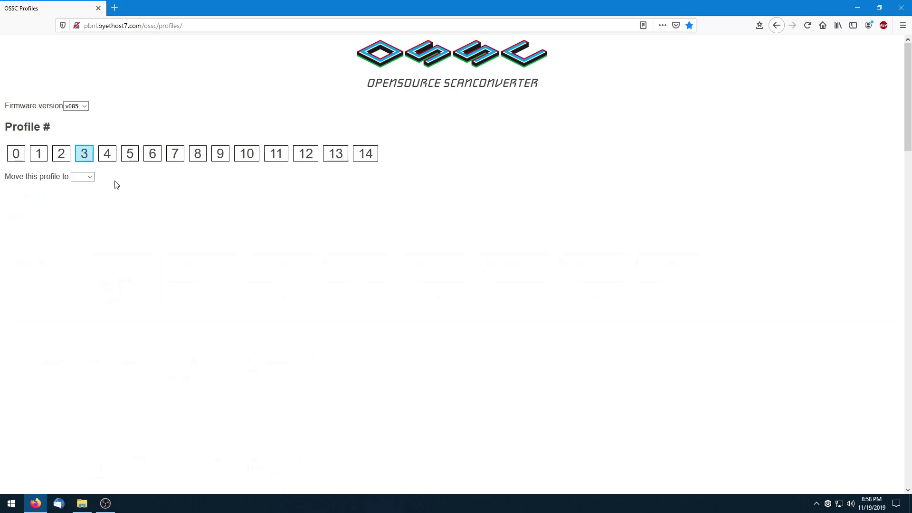
scroll(381, 298, "down", 18)
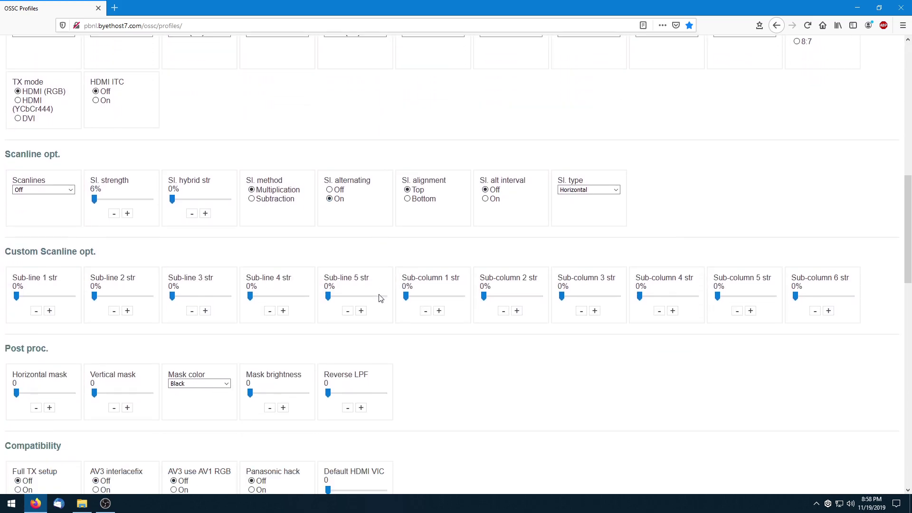
scroll(379, 298, "down", 10)
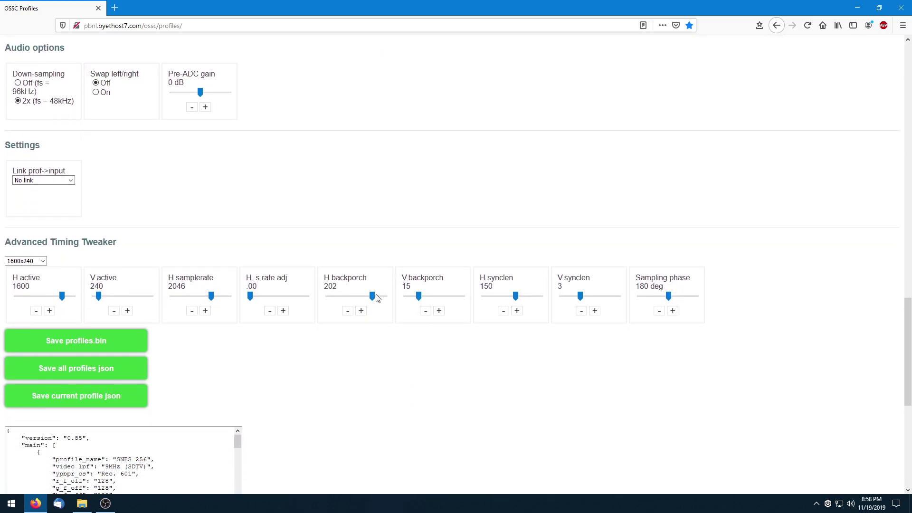
scroll(378, 298, "down", 1)
- Drag ossc_profile_0.85_SNES_512.json from Explorer into the import box and import it as SNES 512
left_click(82, 504)
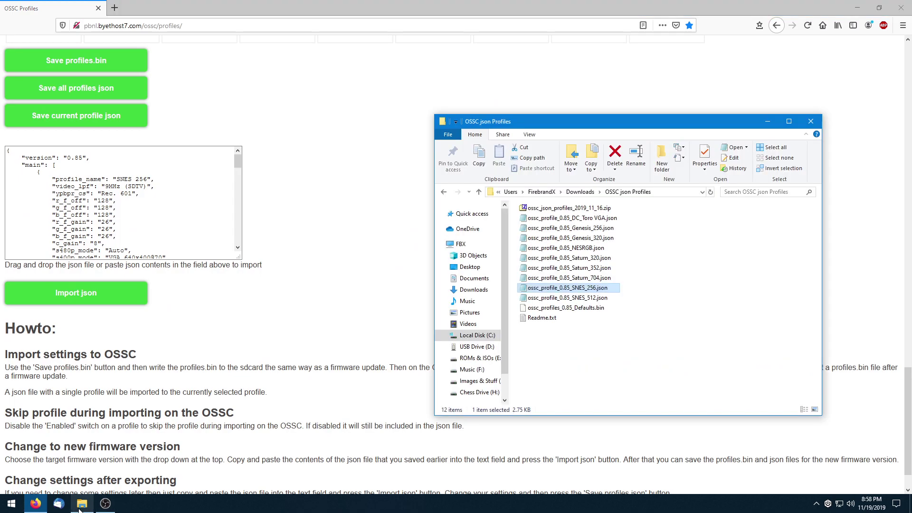
left_click(571, 298)
left_click_drag(570, 298, 190, 214)
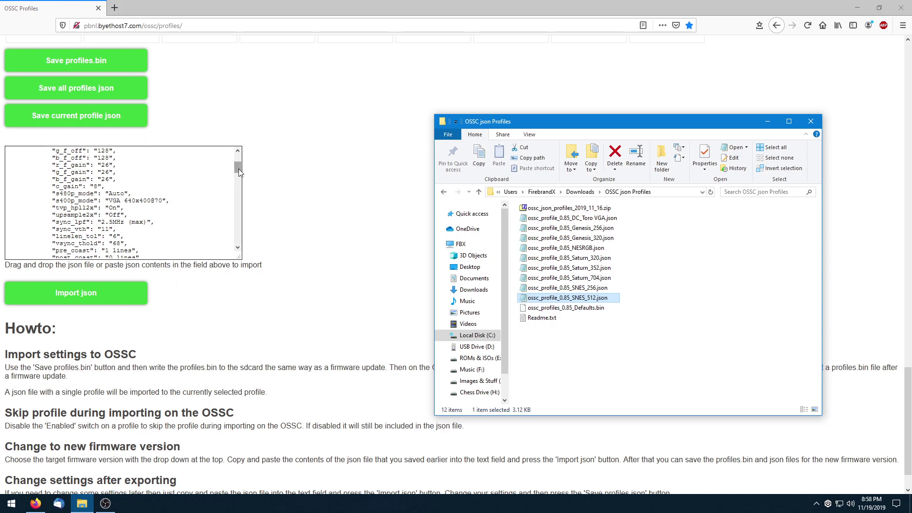
left_click_drag(239, 169, 238, 156)
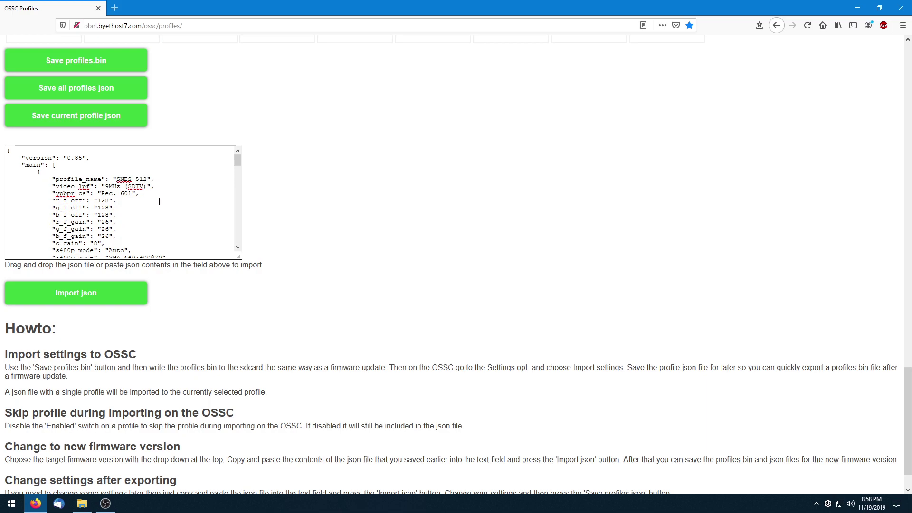
left_click(106, 305)
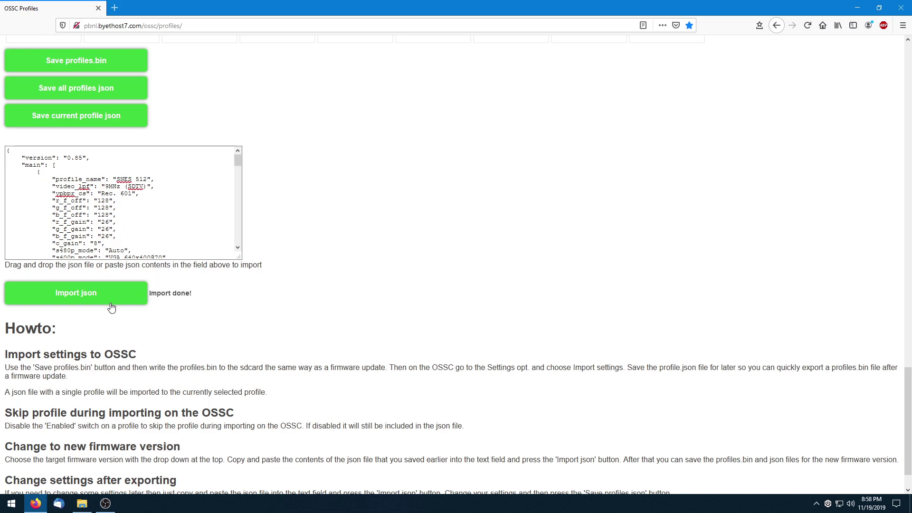
scroll(323, 296, "up", 7)
- Check profile 3 shows SNES 512, then return to profile 2 and scroll to the save buttons
scroll(325, 296, "up", 15)
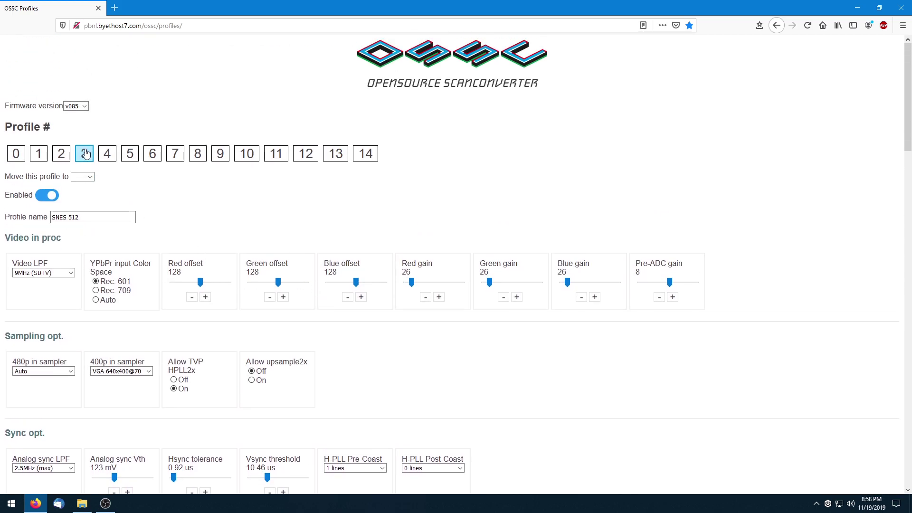
left_click(62, 157)
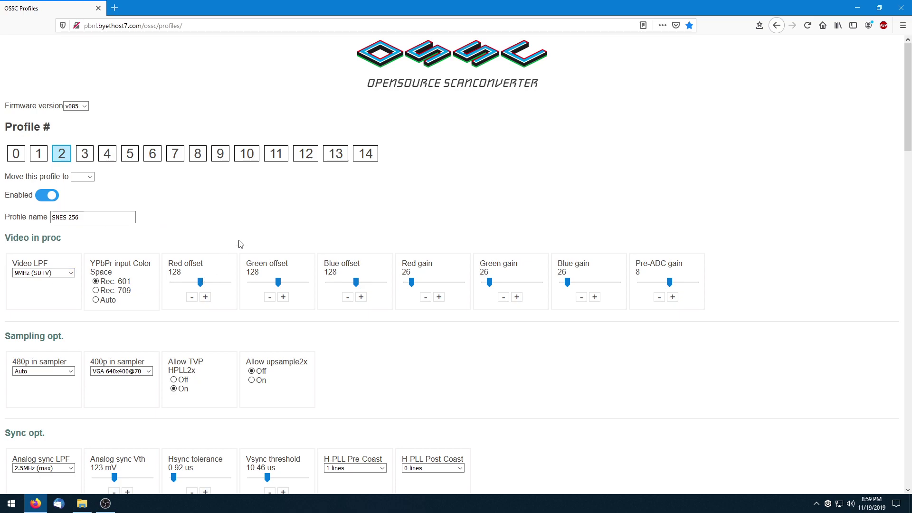
scroll(240, 243, "down", 15)
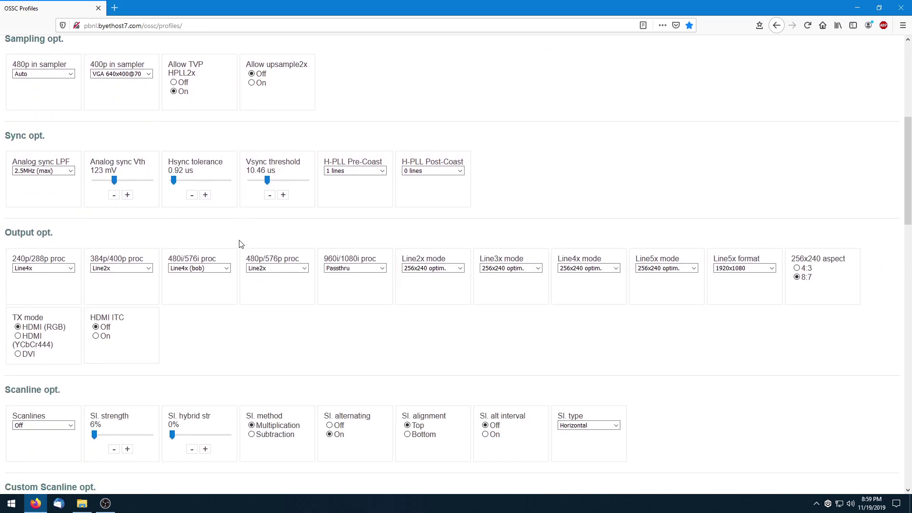
scroll(271, 256, "down", 12)
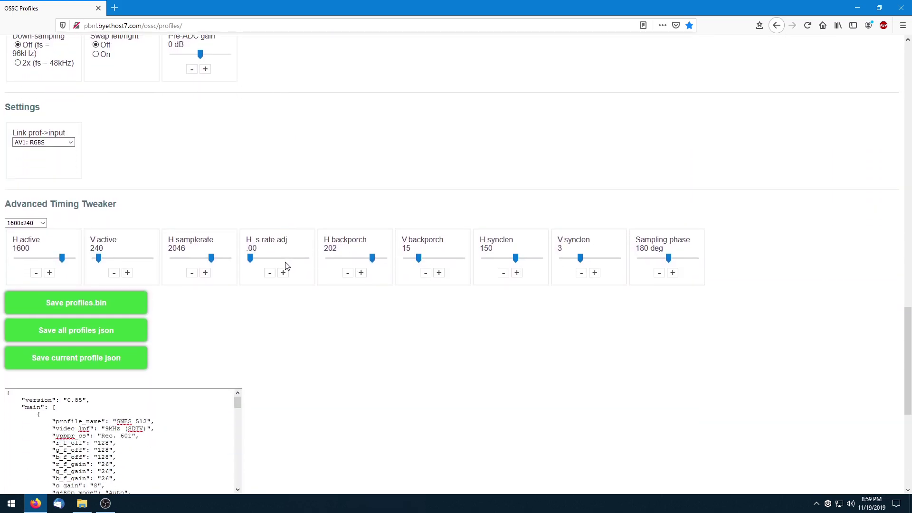
scroll(311, 285, "down", 3)
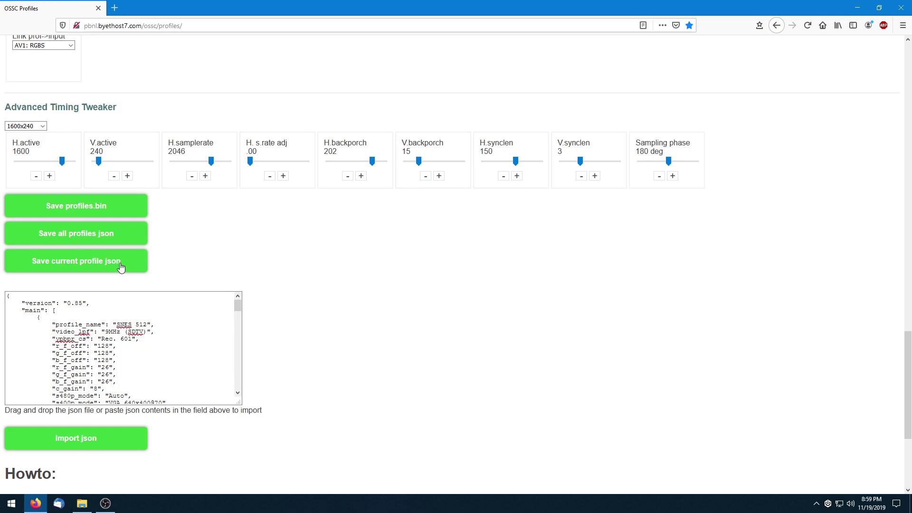
- Save all profiles as ossc_profiles_0.85.bin and open its containing download folder
left_click(112, 210)
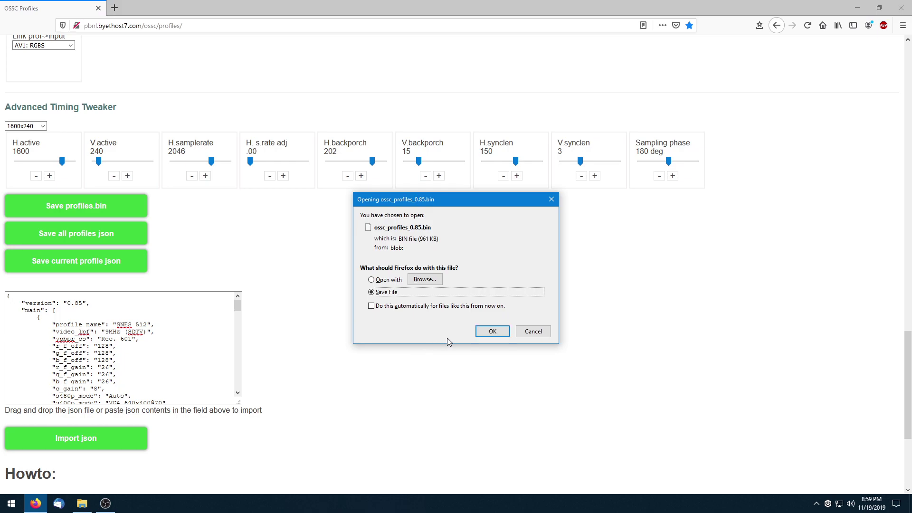
left_click(488, 334)
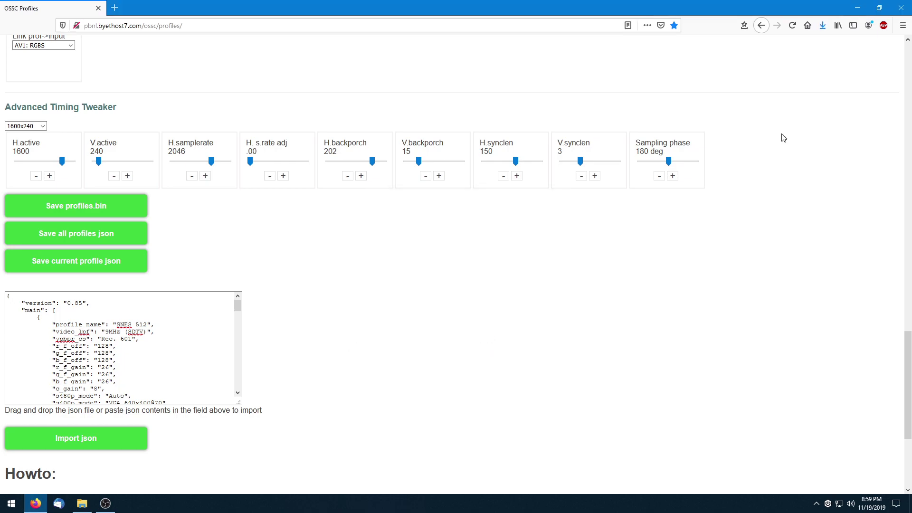
left_click(821, 27)
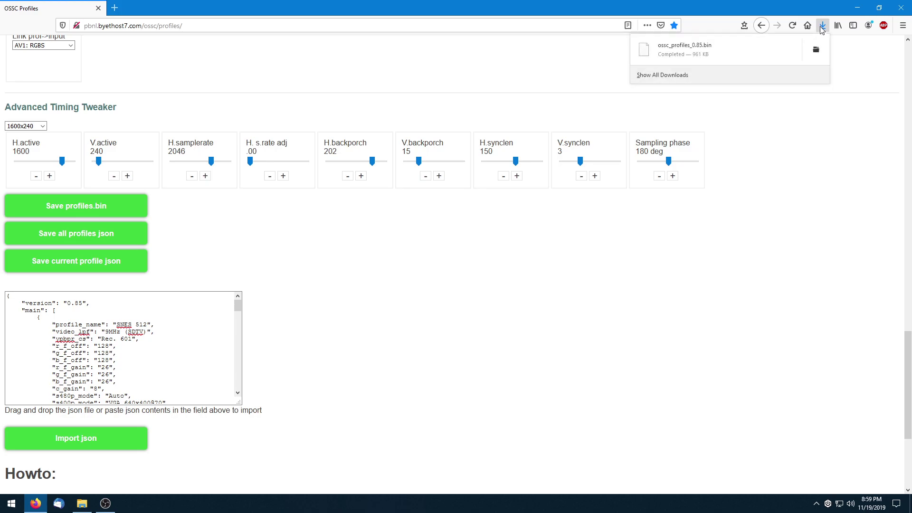
left_click(816, 50)
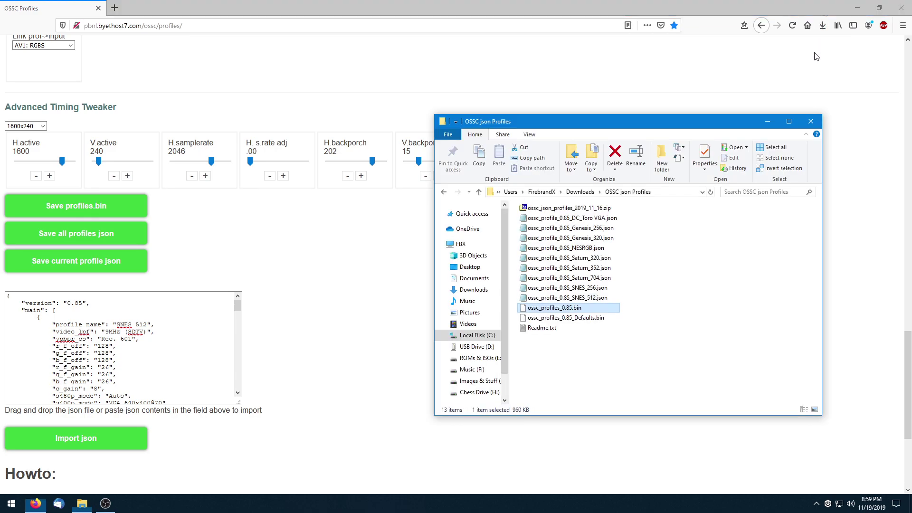
- Rename ossc_profiles_0.85.bin to ossc_profiles_0.85_Nintendo_SCART_RGB.bin
right_click(584, 309)
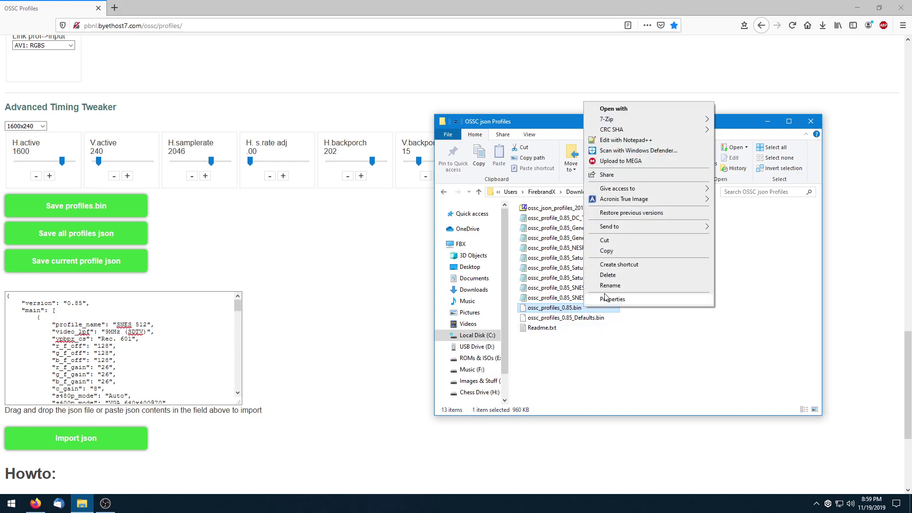
left_click(596, 298)
left_click(572, 308)
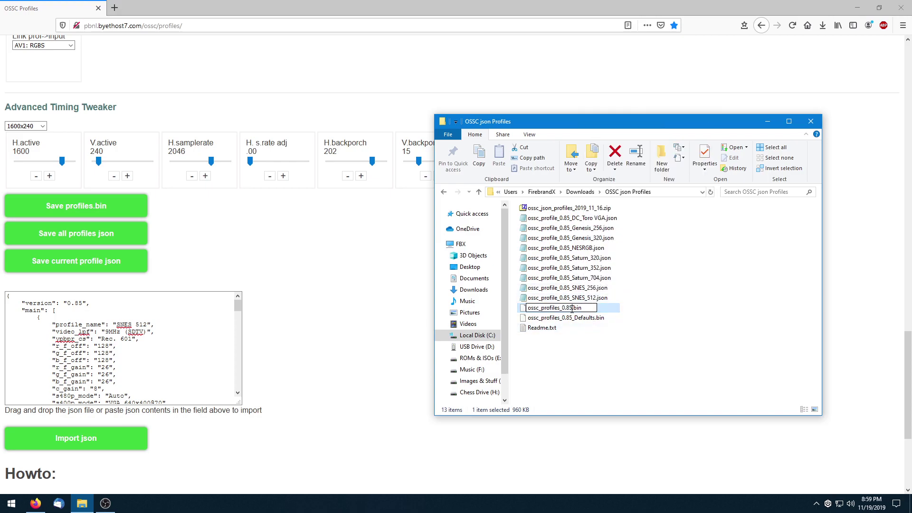
type("_")
type("N")
type("intendo_SCART_RGB")
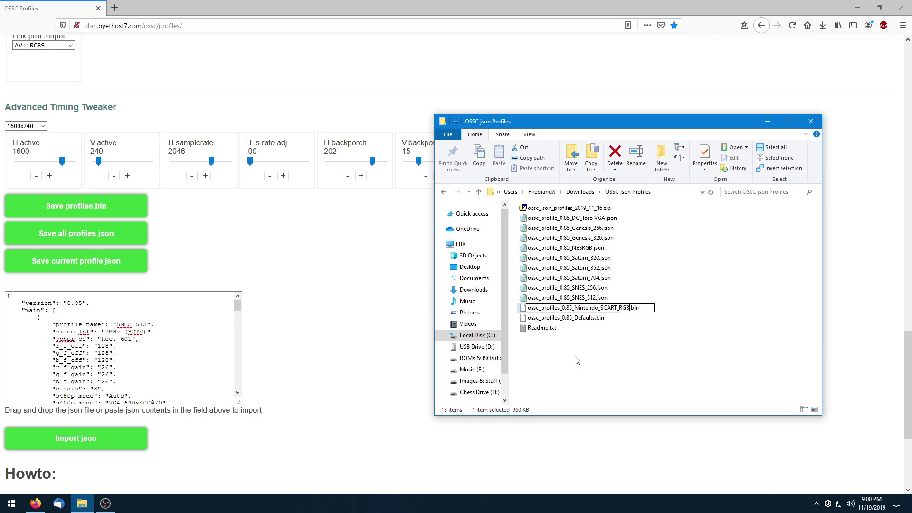
left_click(590, 364)
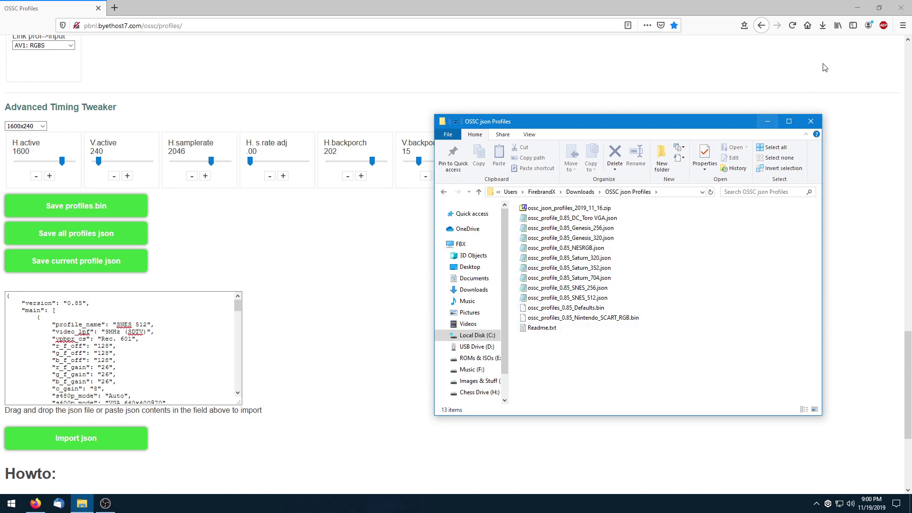
- Minimize Firefox and the profiles folder, then launch Win32 Disk Imager from its desktop shortcut
left_click(857, 8)
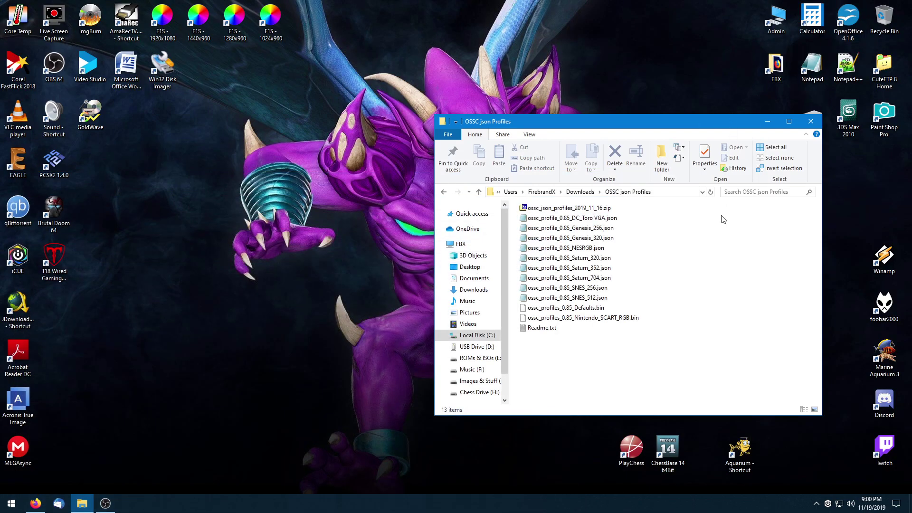
left_click(767, 121)
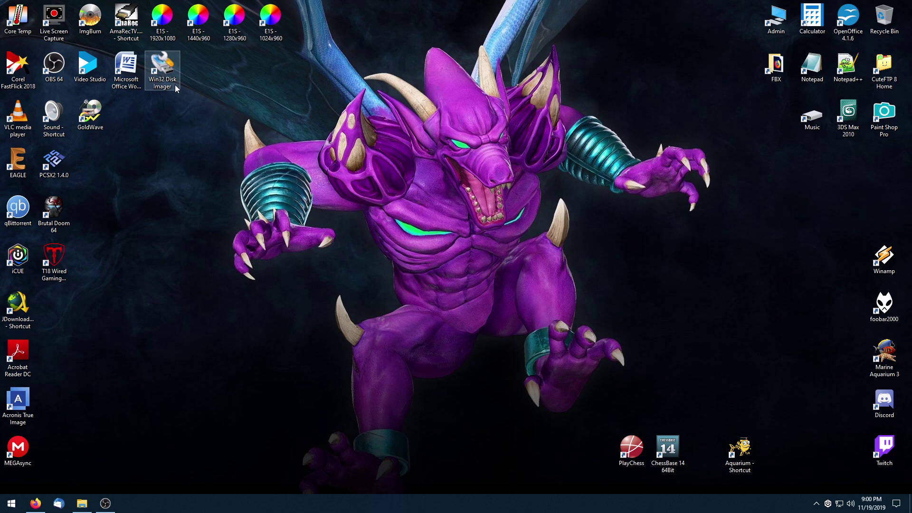
double_click(174, 85)
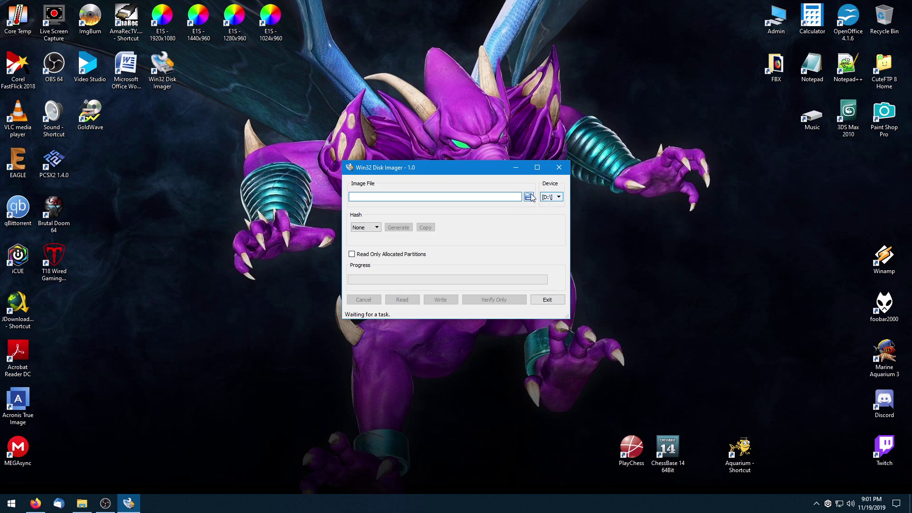
- Choose ossc_profiles_0.85_Nintendo_SCART_RGB.bin from OSSC json Profiles as the image, with all file types shown
left_click(528, 197)
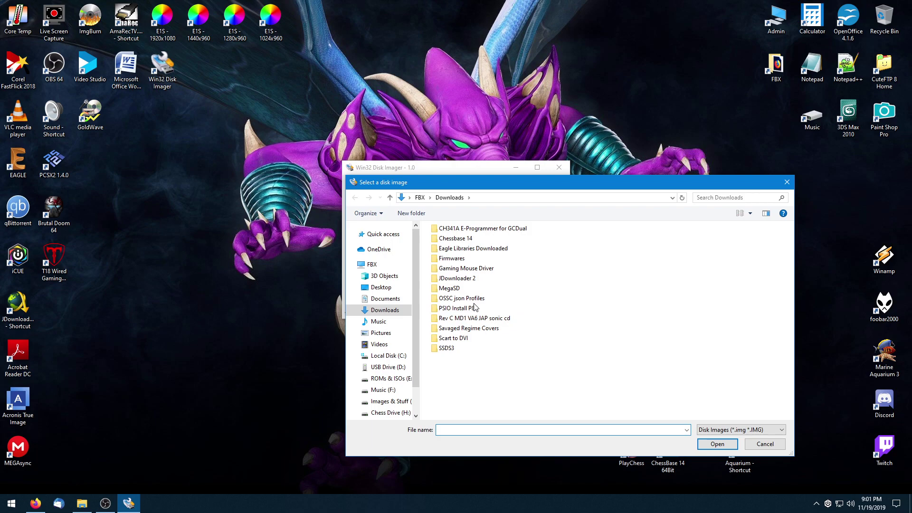
double_click(473, 300)
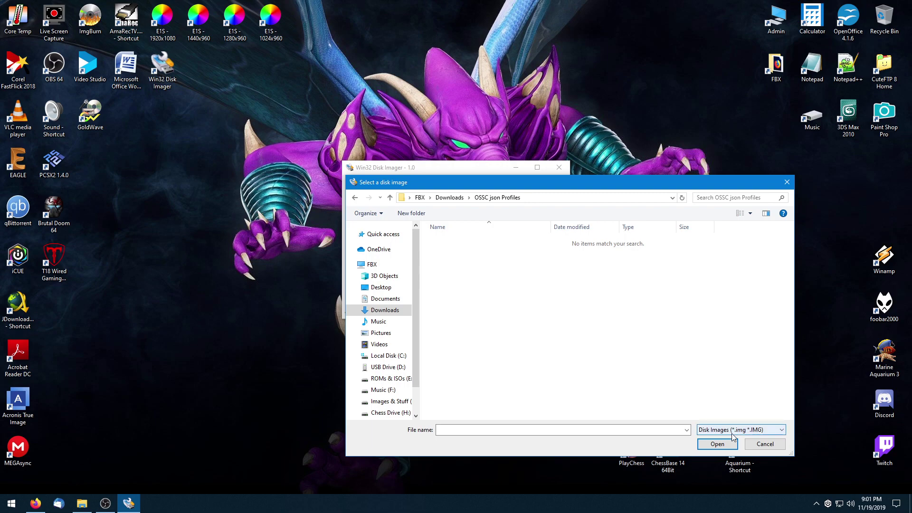
left_click(767, 433)
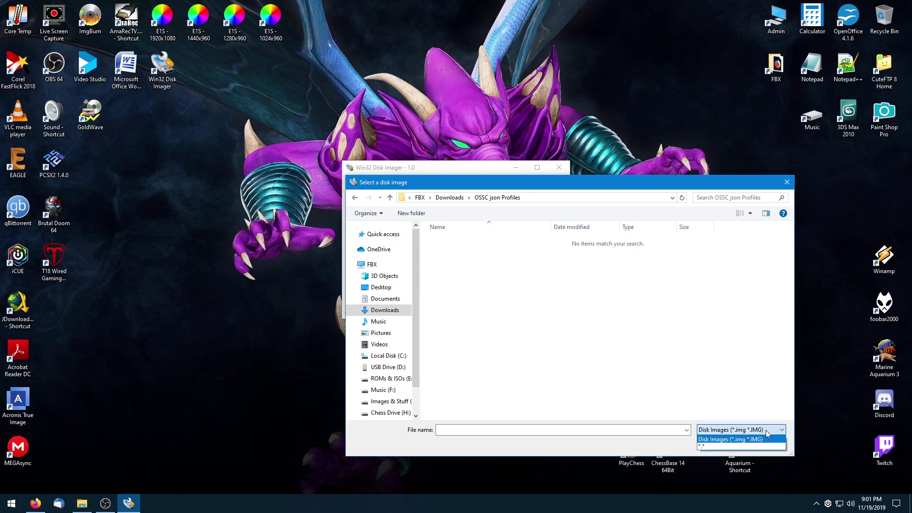
left_click(723, 446)
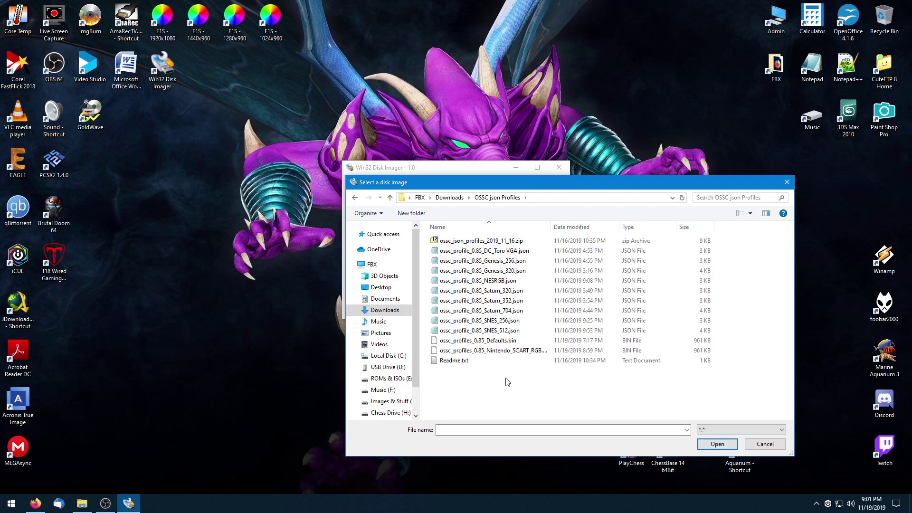
left_click(479, 352)
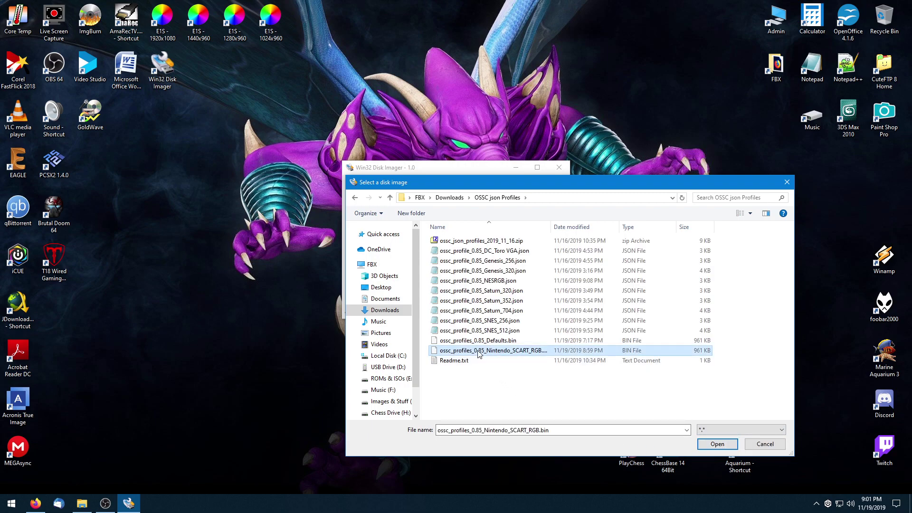
left_click(718, 445)
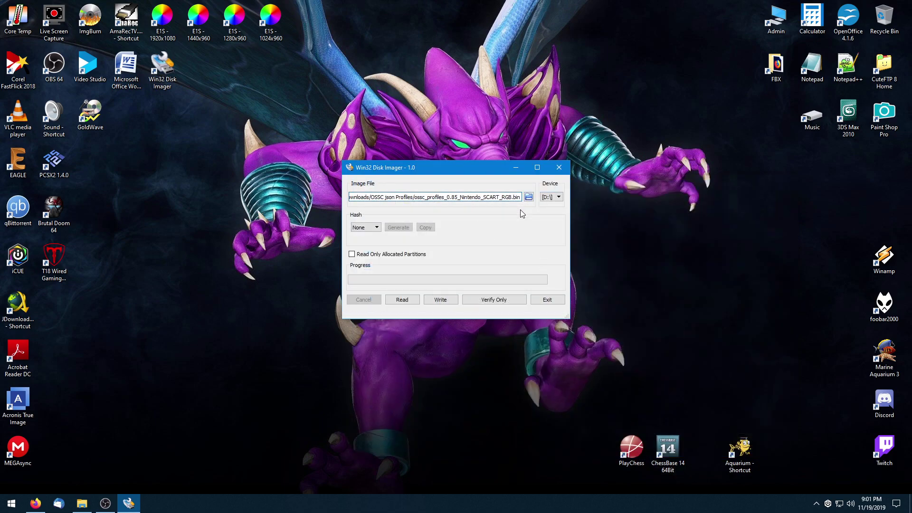
- Write the image to the SD card in drive D:, confirm success, and close Win32 Disk Imager
left_click(443, 301)
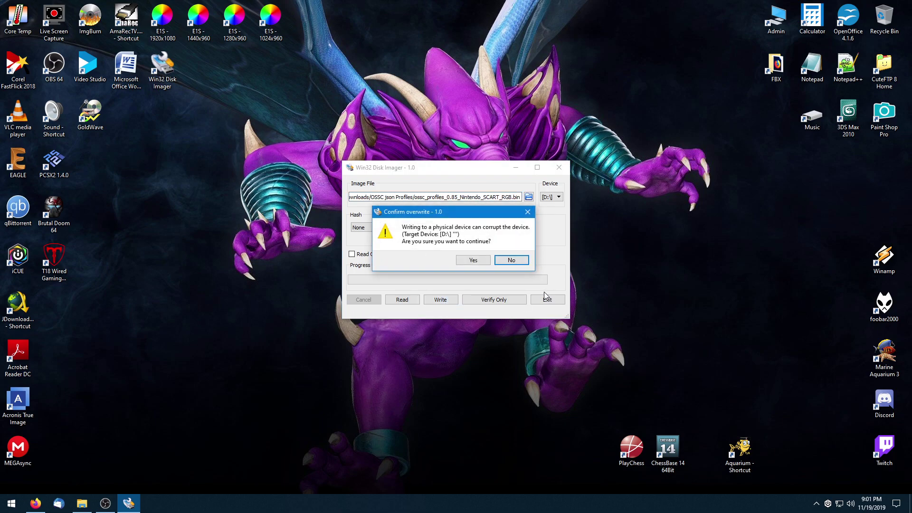
left_click(470, 261)
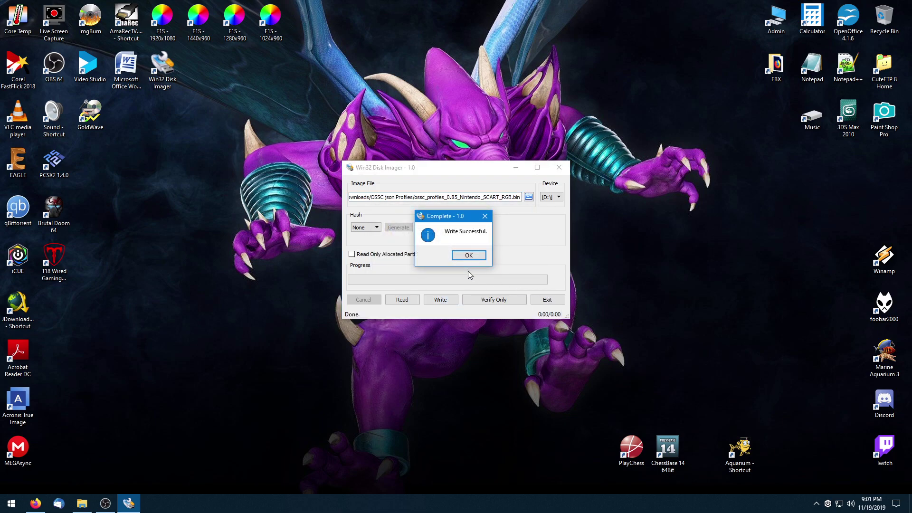
left_click(469, 255)
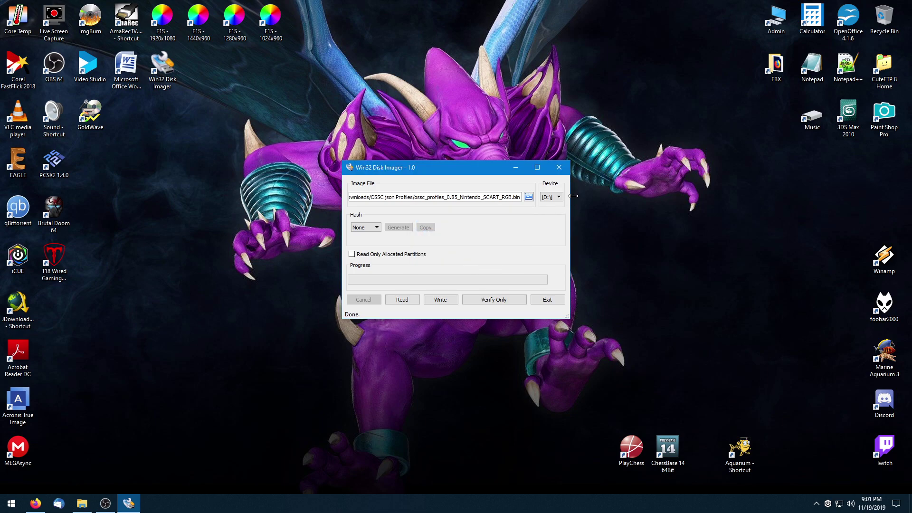
left_click(559, 167)
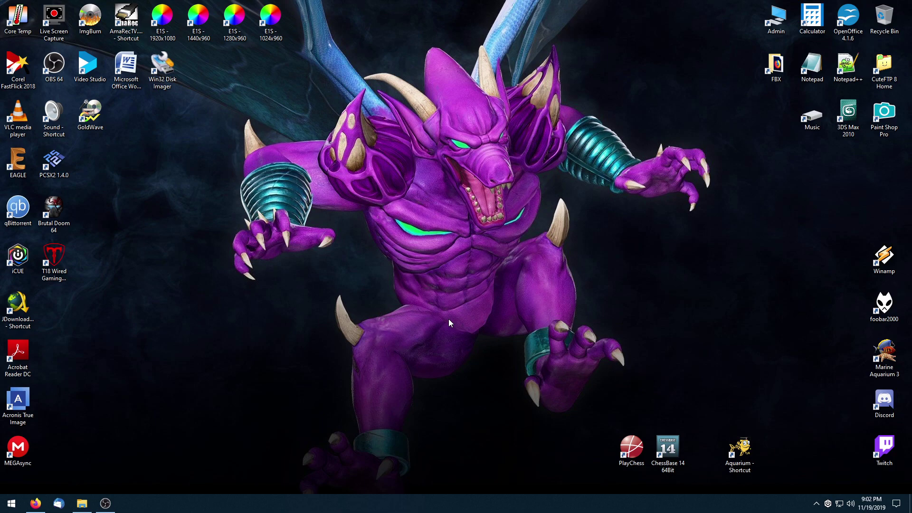
- Open the E1S - 1280x960 capture view of the running SNES game in Datapath Vision
double_click(237, 24)
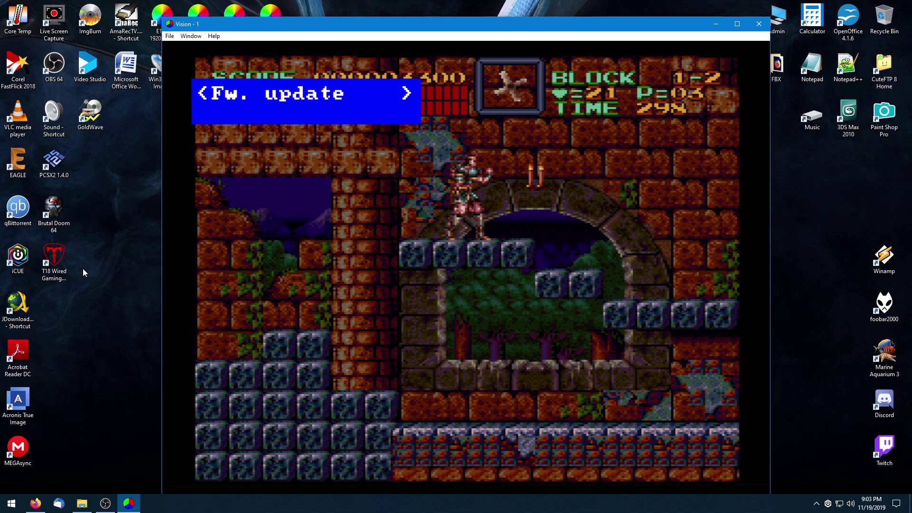
- Step Load profile down to slot 2, SNES 256, and load it, confirming "Done"
key("Down")
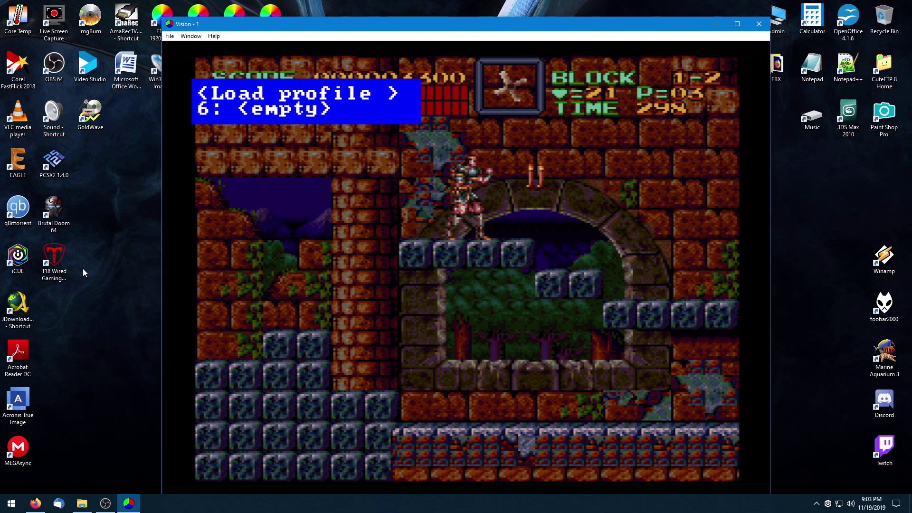
key("Down")
key("Down")
key("Down")
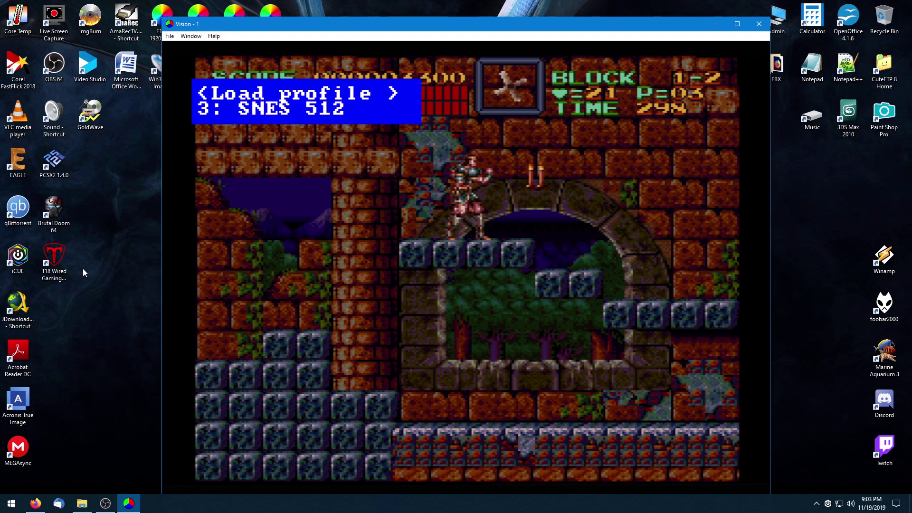
key("Down")
key("Return")
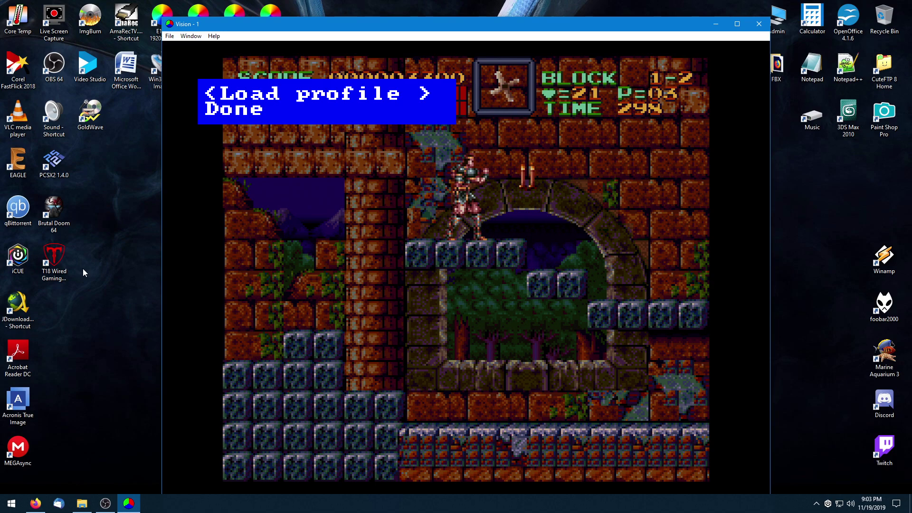
key("Left")
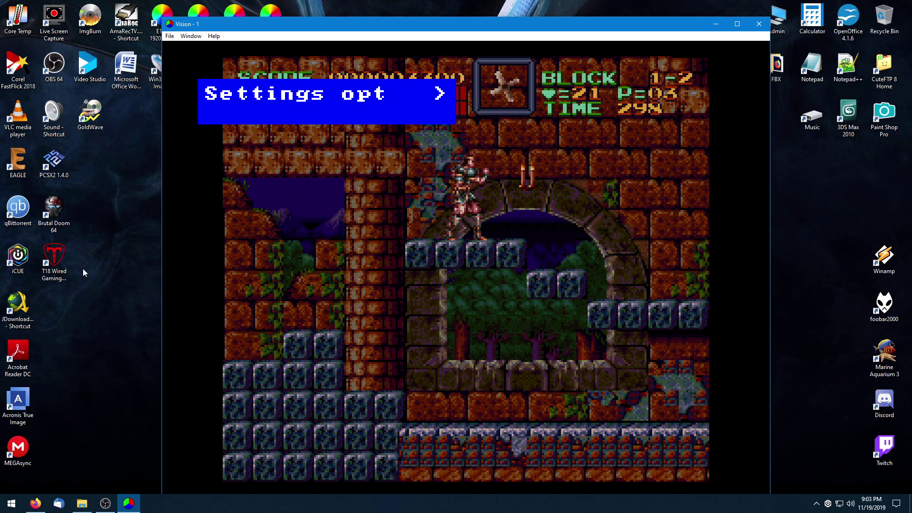